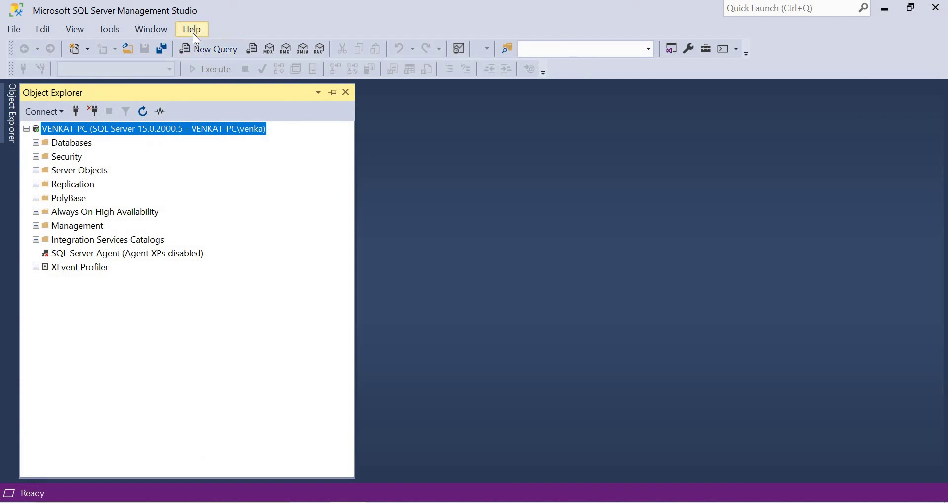
Check the installed SQL Server Management Studio version in its About information, and close the dialog
click(193, 31)
key(Return)
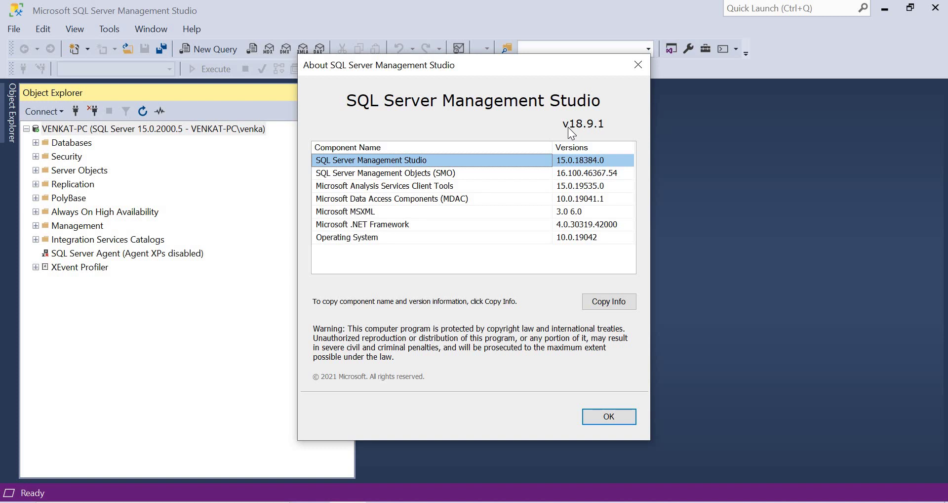
click(638, 66)
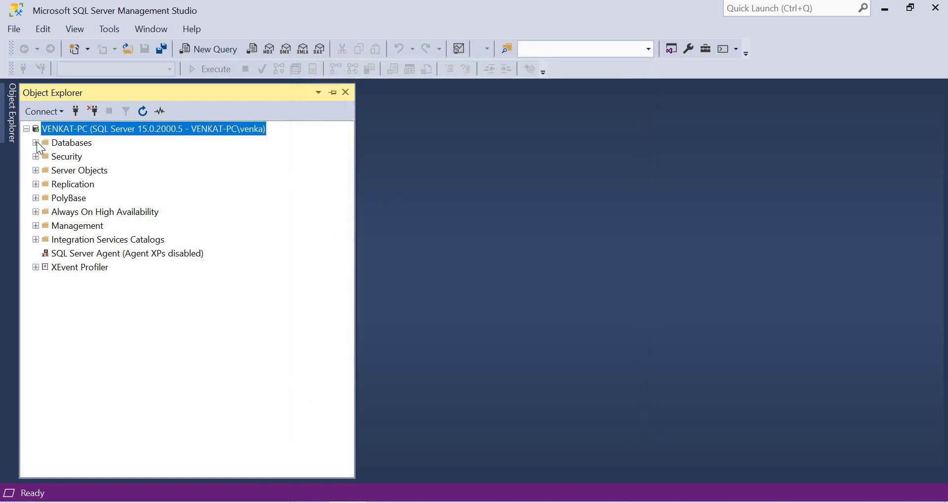
Start a Scan For Vulnerabilities task for the AdventureWorks2019 database
click(36, 143)
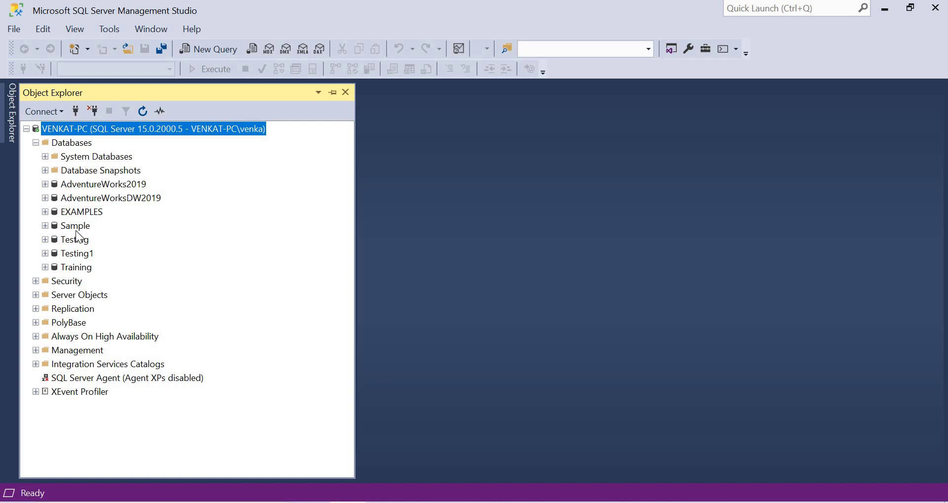
click(114, 187)
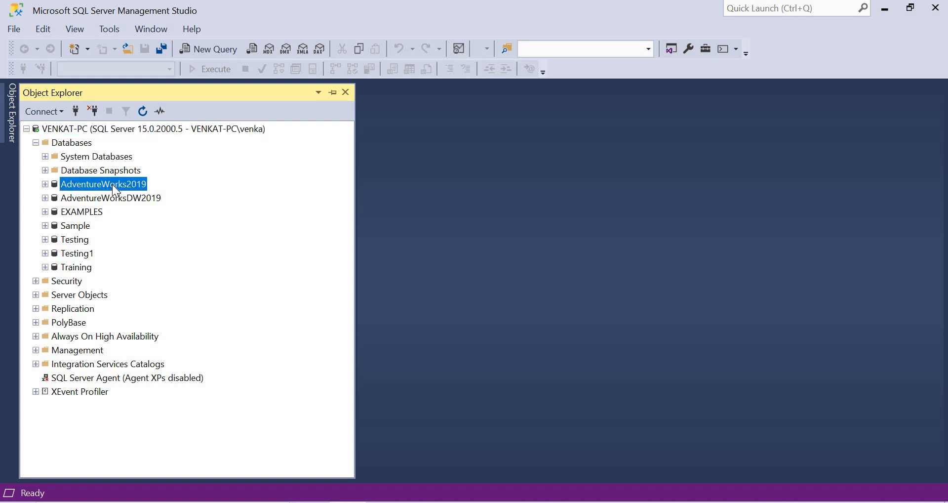
right_click(113, 187)
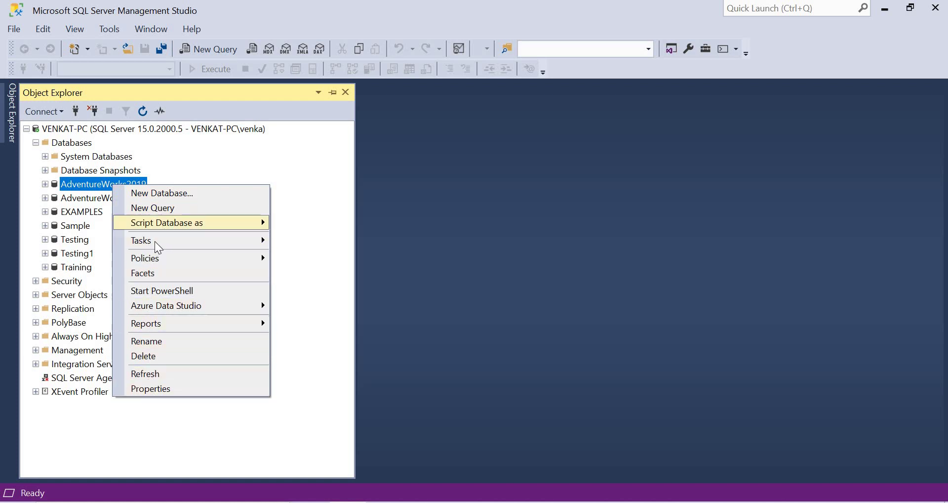
mouse_move(151, 245)
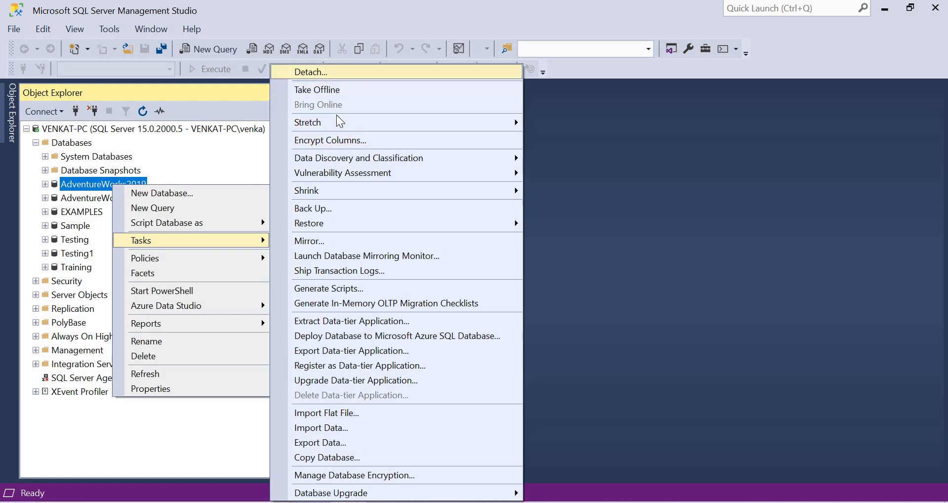
mouse_move(368, 175)
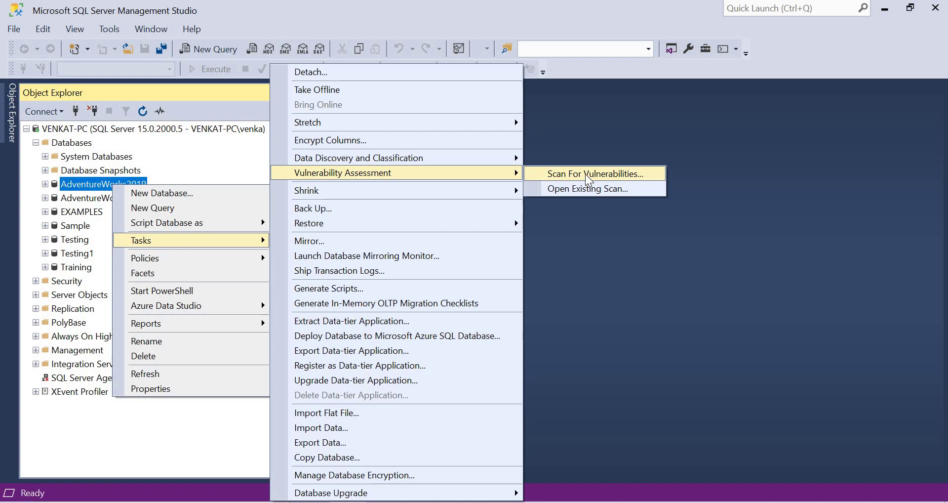
click(586, 174)
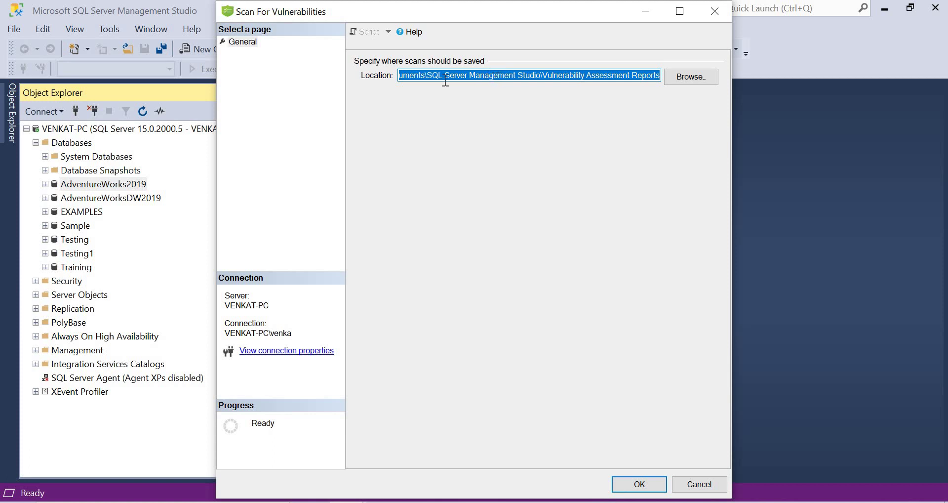
Review the default Vulnerability Assessment Reports save location and run the scan with it
drag(498, 77, 429, 78)
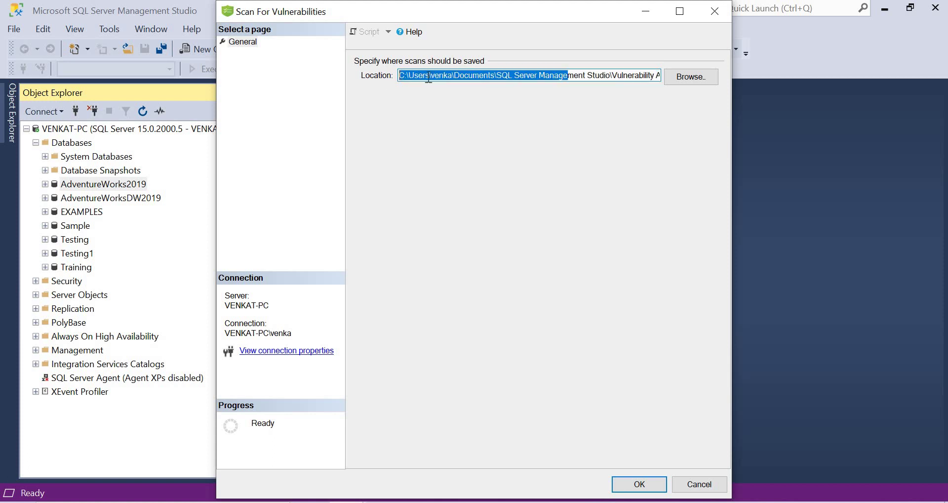
click(464, 77)
drag(448, 76, 521, 77)
click(520, 76)
click(617, 77)
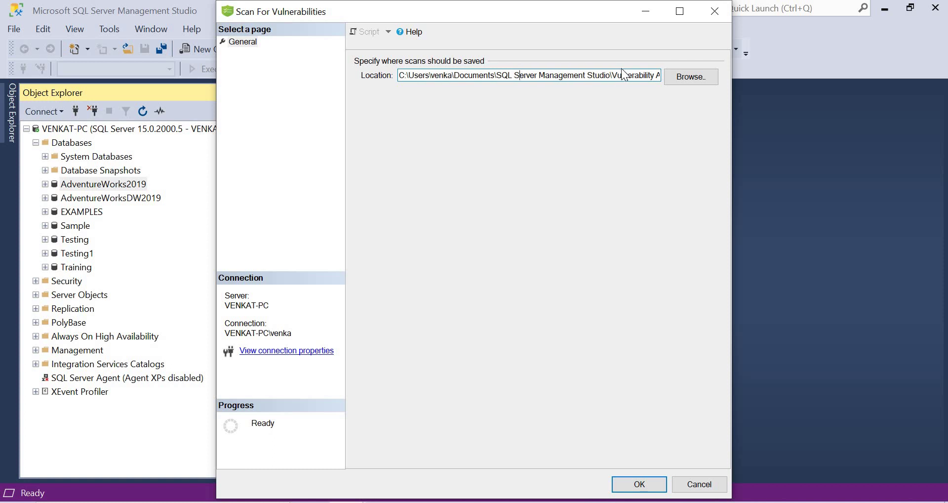
drag(618, 77, 664, 76)
click(602, 76)
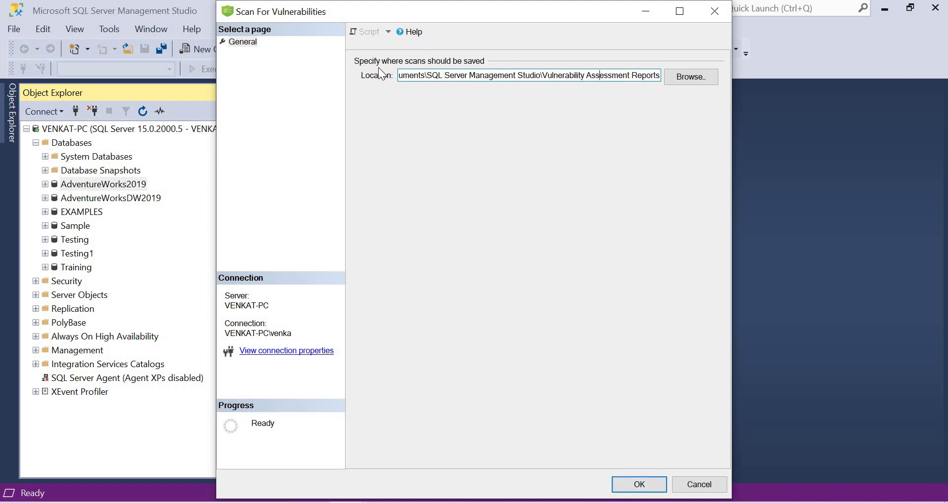
click(640, 485)
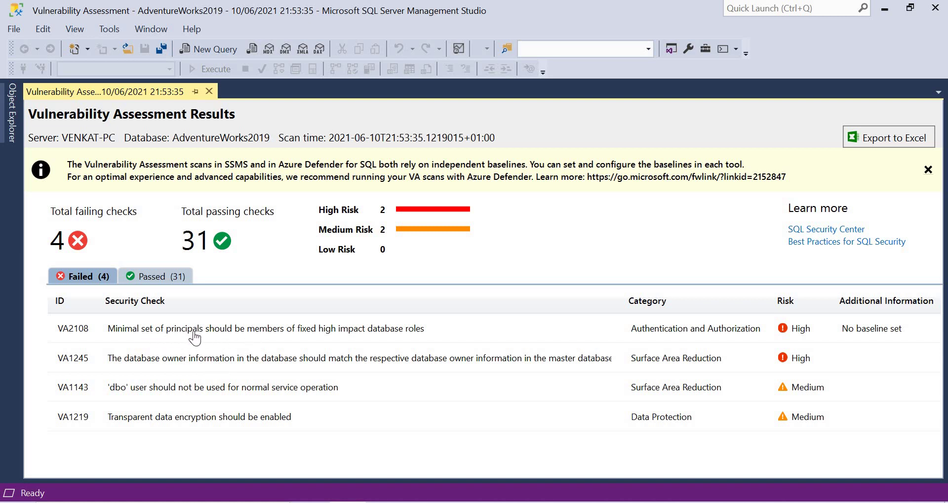
Open the details of failed check VA2108 and read its risk, status, description and impact
click(301, 336)
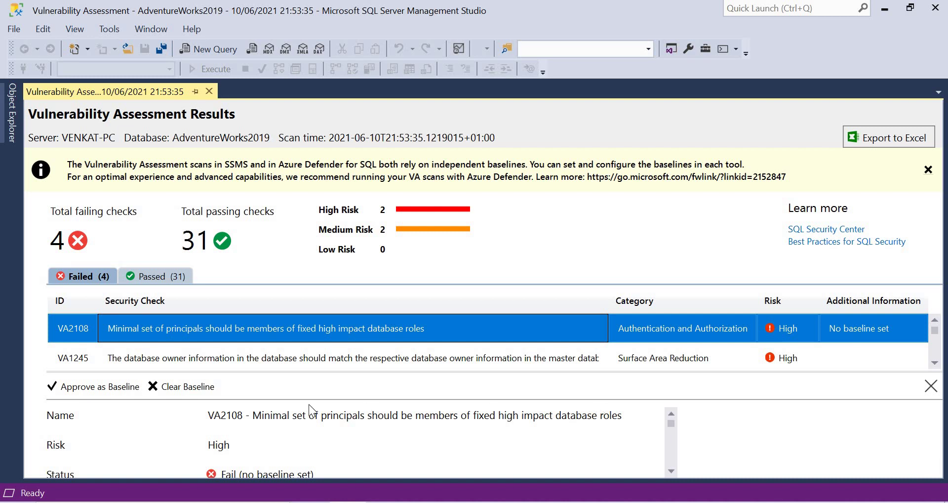
drag(238, 415, 318, 416)
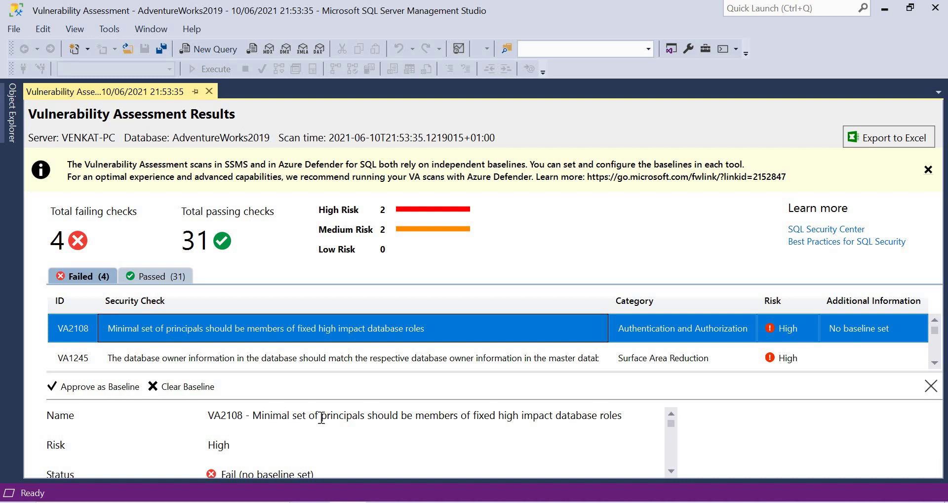
click(674, 472)
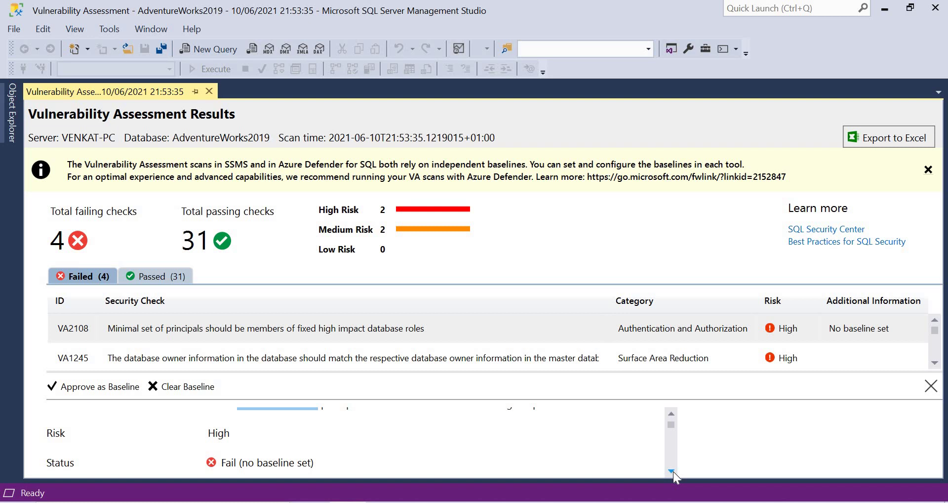
click(673, 471)
click(673, 471)
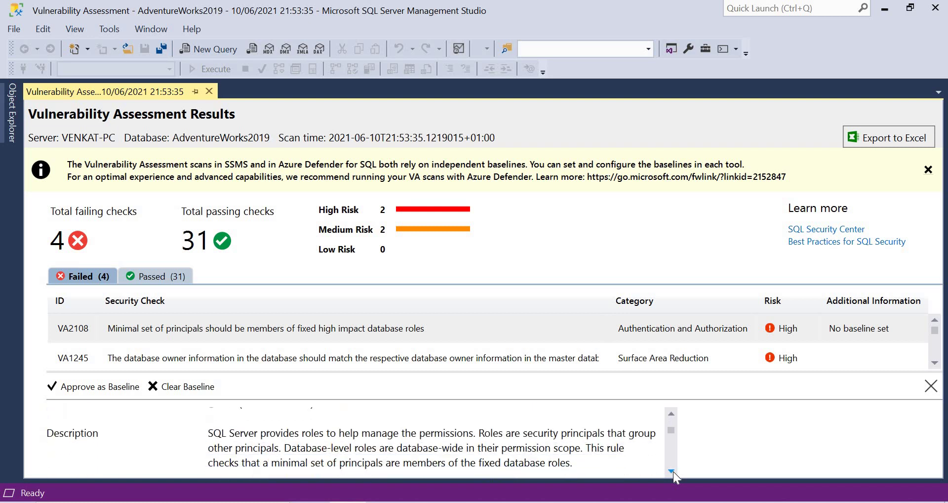
click(673, 472)
click(673, 471)
click(673, 471)
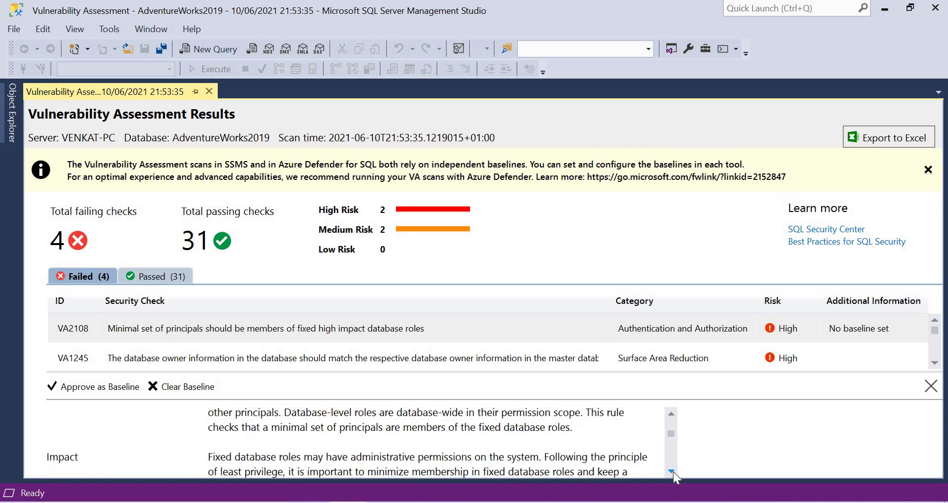
click(673, 471)
click(673, 471)
click(673, 472)
click(673, 471)
click(672, 471)
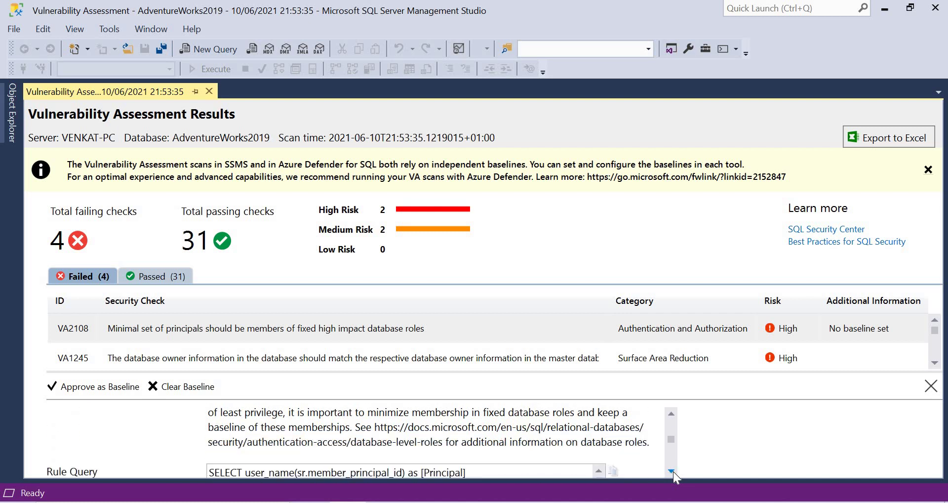
click(673, 471)
click(673, 472)
click(673, 471)
click(673, 472)
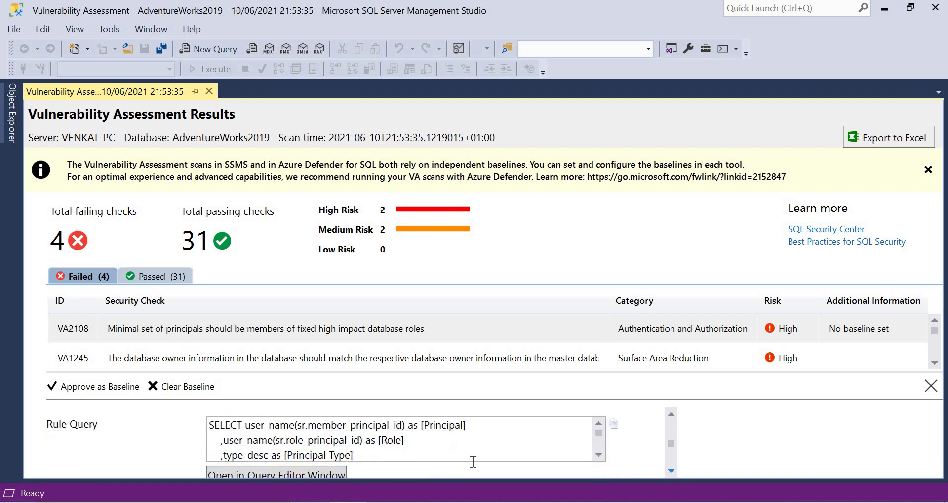
Read the VA2108 rule query through to its end and highlight the last listed database roles
click(598, 455)
click(599, 455)
click(599, 455)
click(599, 454)
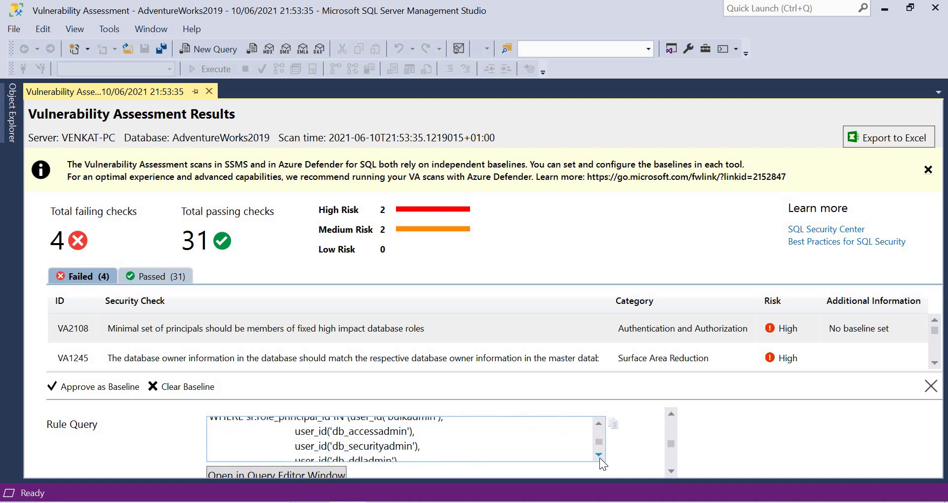
click(599, 454)
click(599, 455)
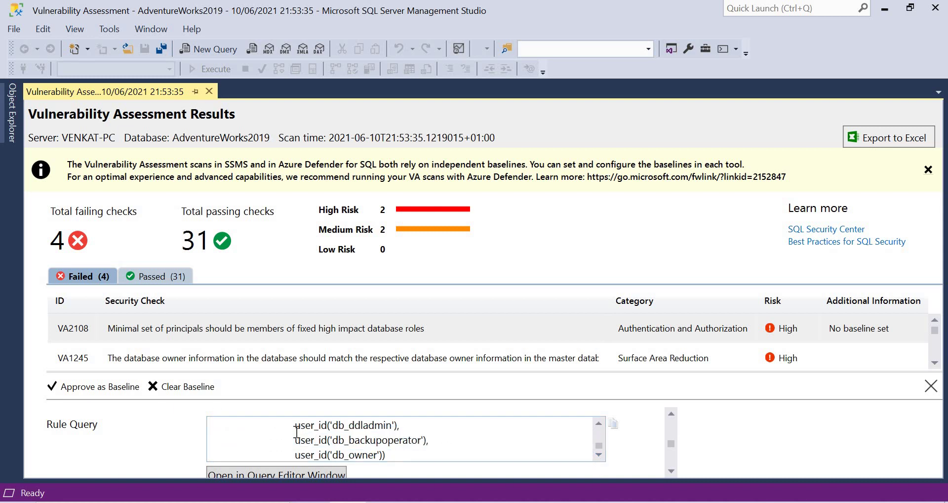
drag(295, 426, 362, 442)
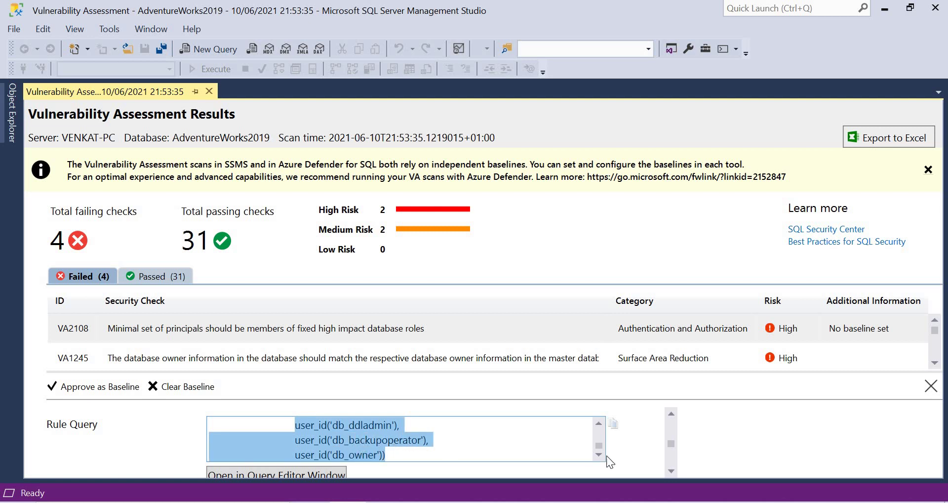
Examine the actual result and the remediation advice given for check VA2108
click(670, 473)
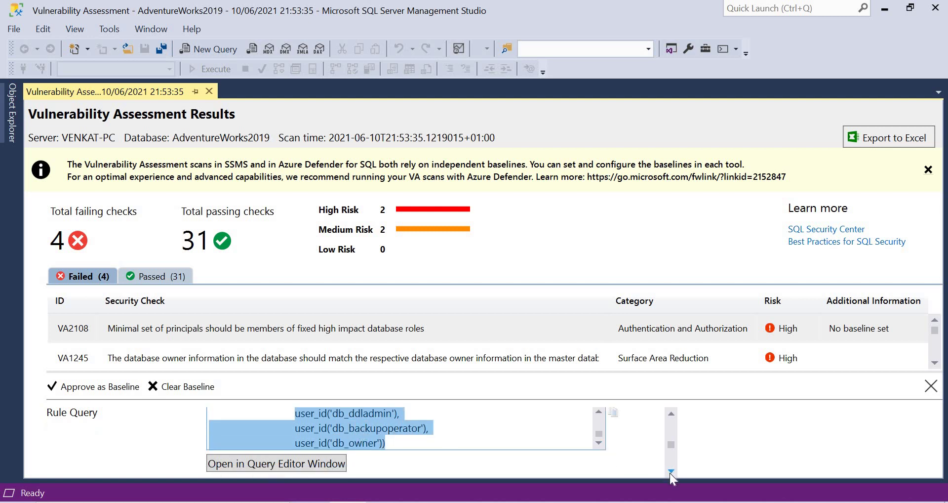
click(670, 473)
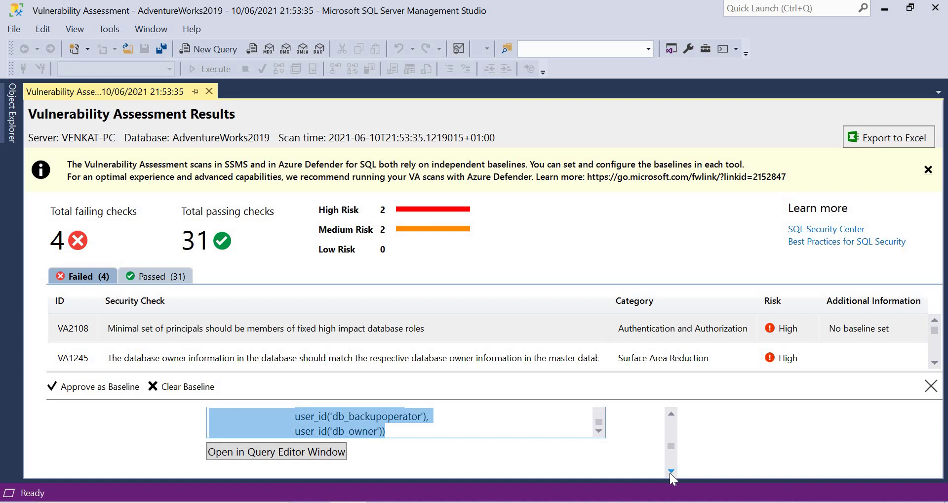
click(670, 473)
click(670, 473)
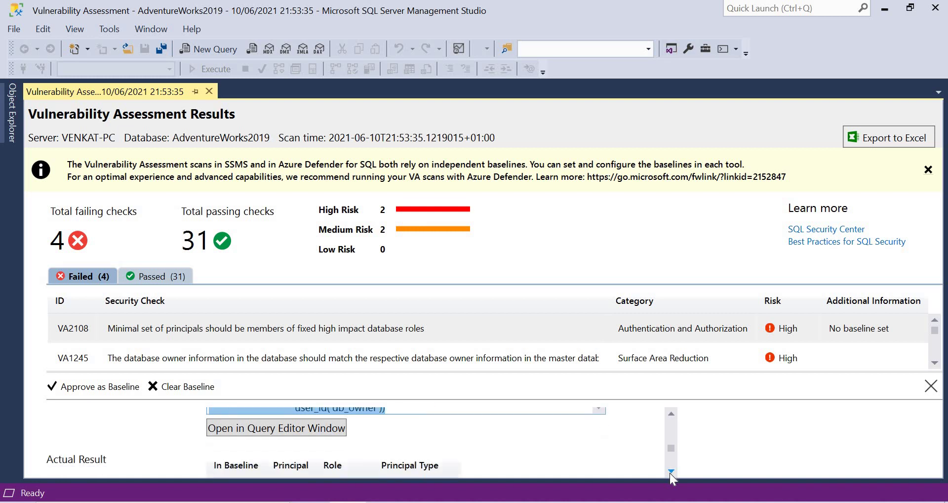
click(670, 473)
click(669, 472)
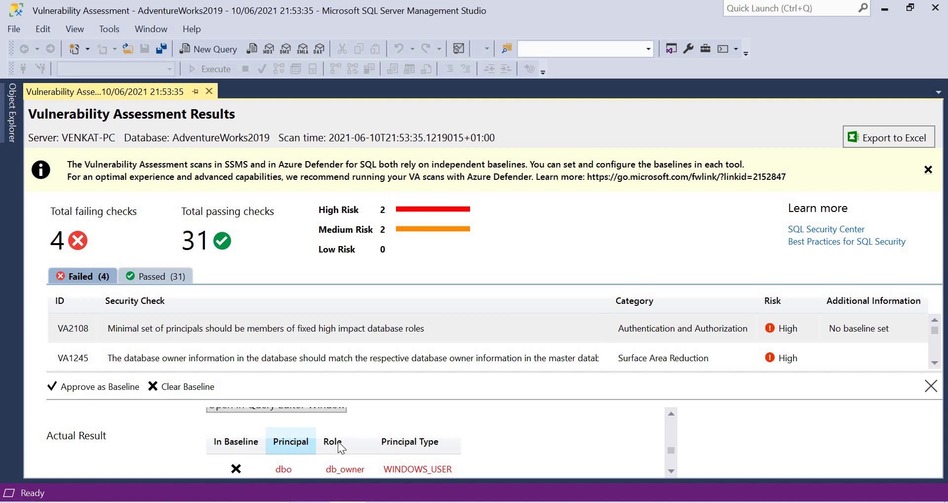
click(672, 471)
click(672, 472)
click(672, 471)
click(672, 472)
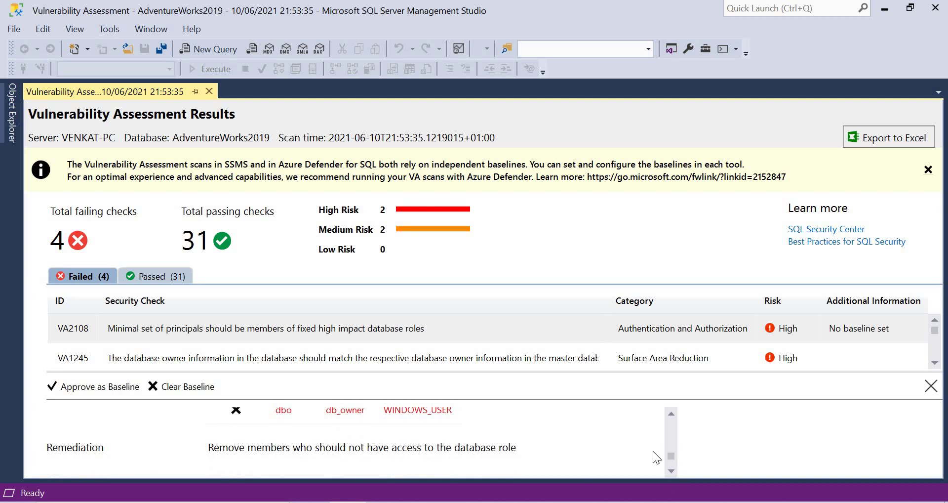
Examine the VA2108 remediation script and select its full ALTER ROLE statement
click(671, 471)
click(672, 471)
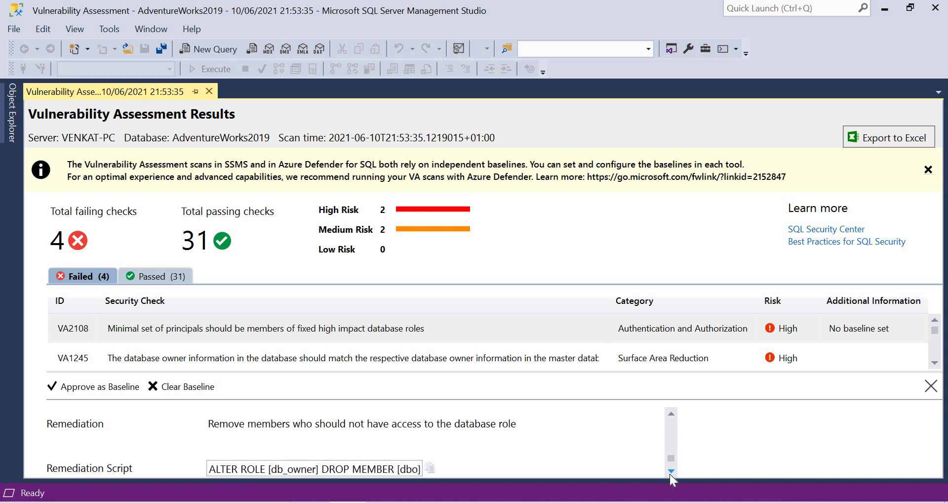
click(671, 471)
click(671, 470)
drag(225, 445, 487, 449)
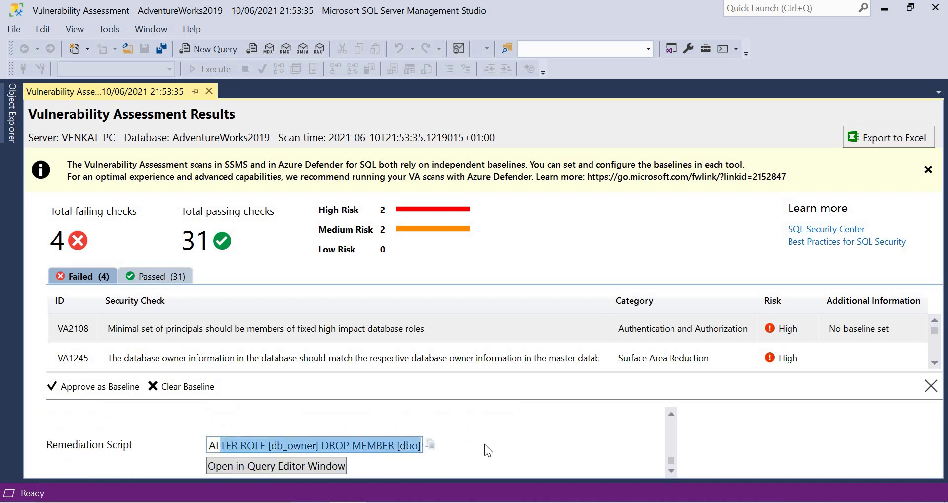
click(326, 443)
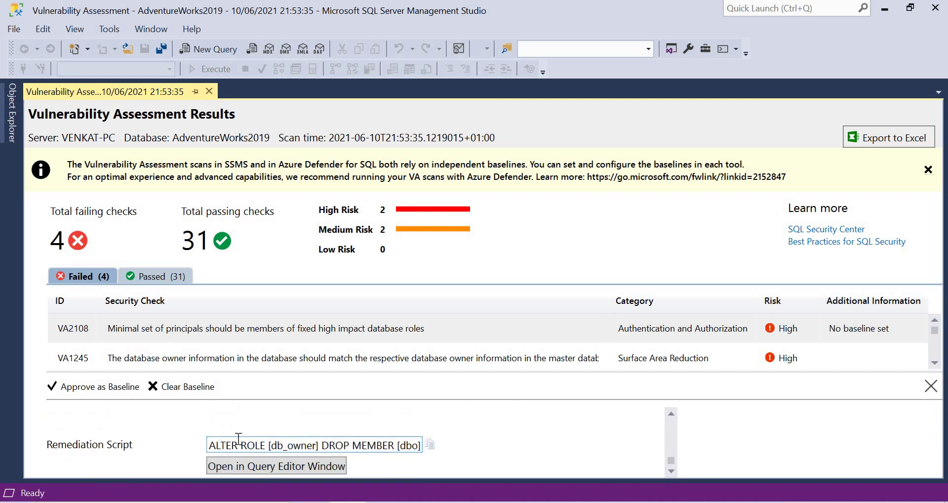
drag(212, 446, 424, 445)
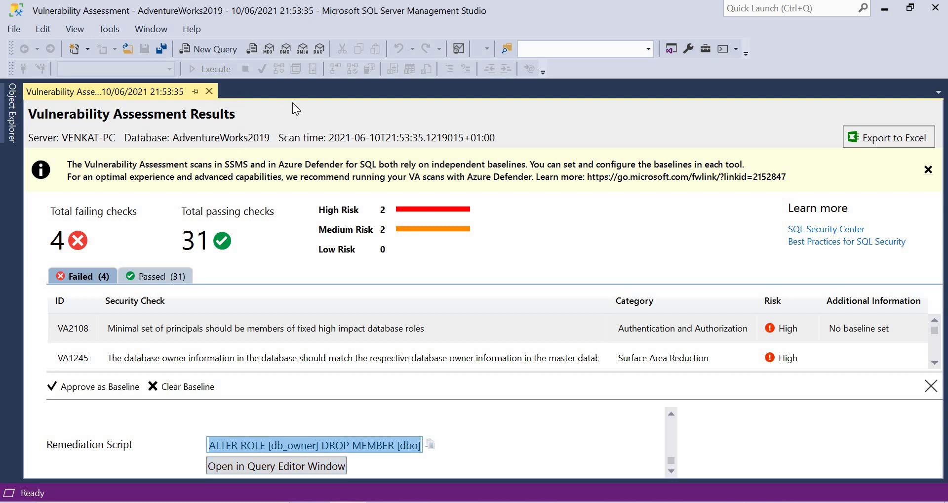
Look back over the VA2108 remediation, impact and rule query sections
scroll(563, 440, down, 1)
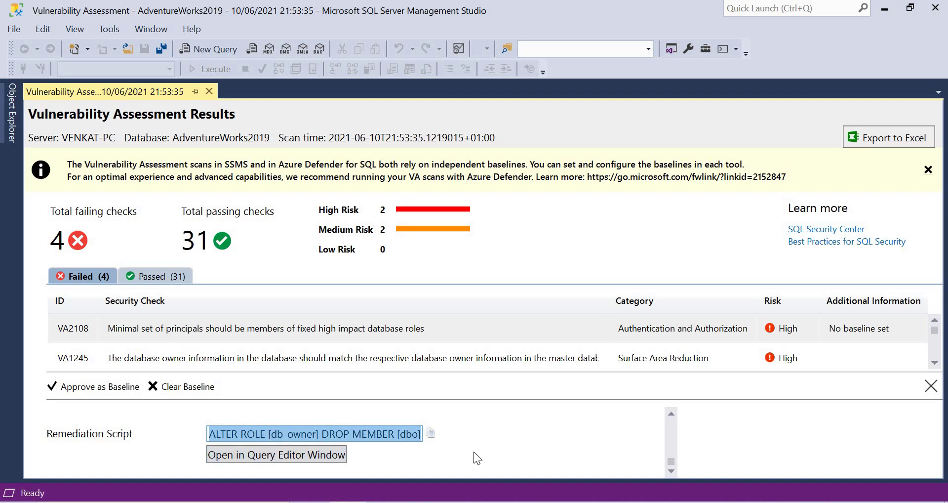
scroll(473, 451, up, 3)
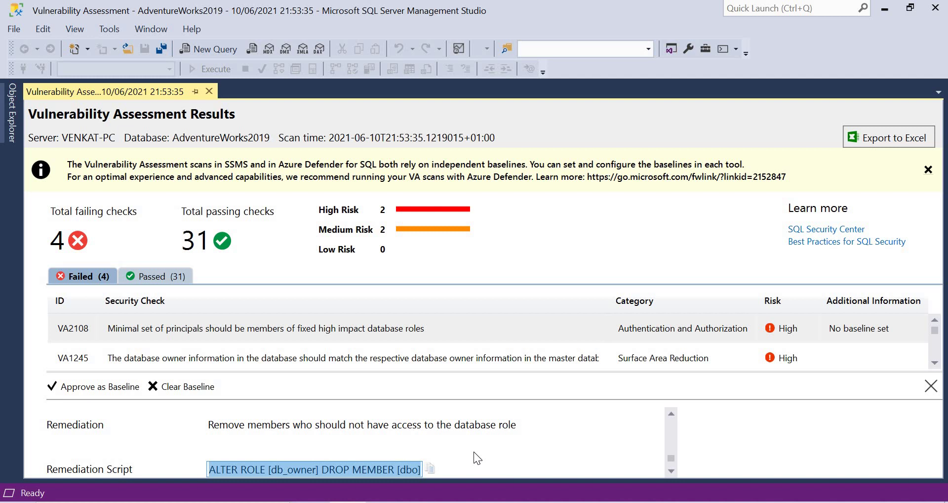
scroll(473, 452, up, 10)
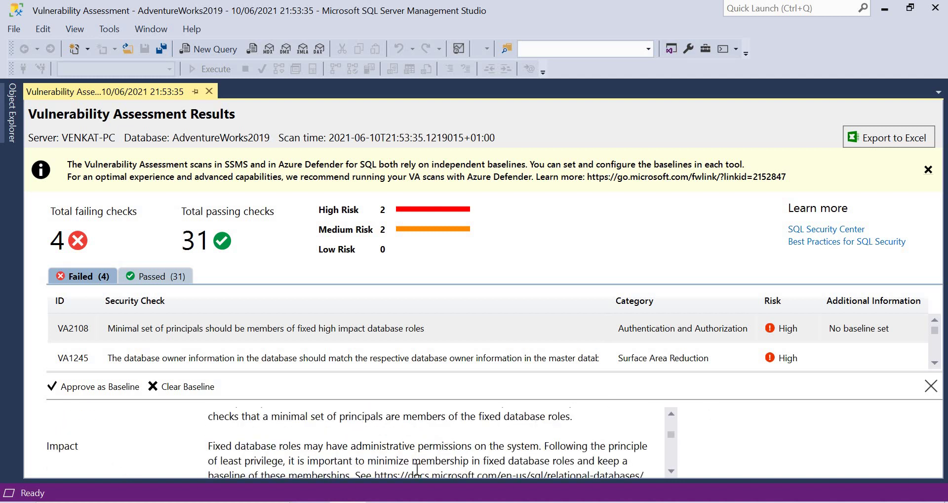
scroll(418, 468, down, 5)
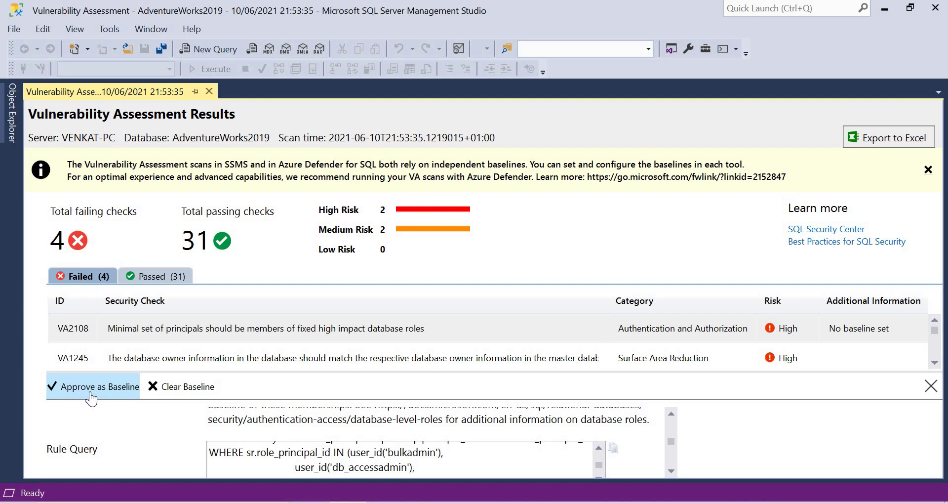
Approve the current VA2108 result as its baseline and look over the check's details again
click(91, 393)
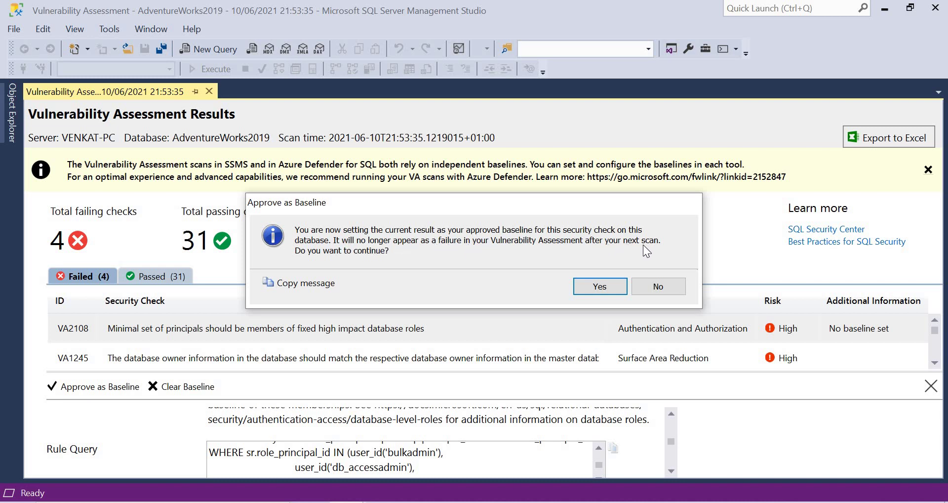
click(601, 286)
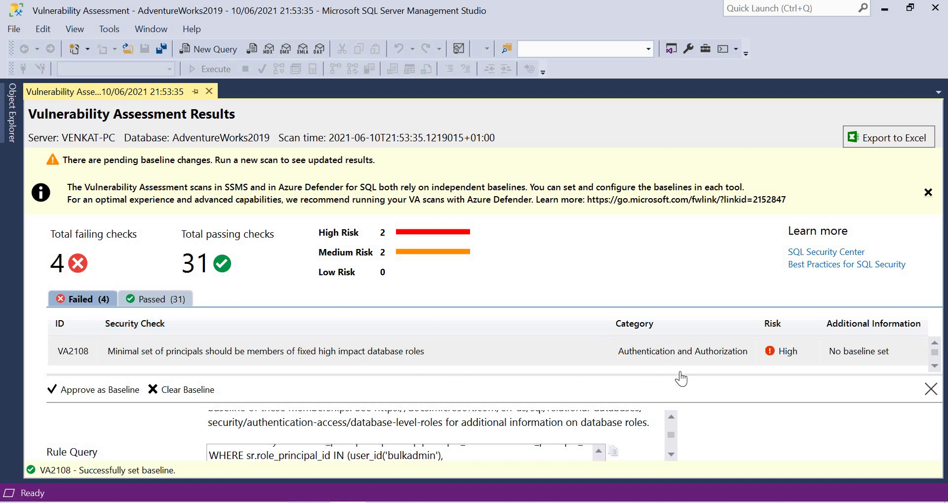
click(258, 353)
click(672, 455)
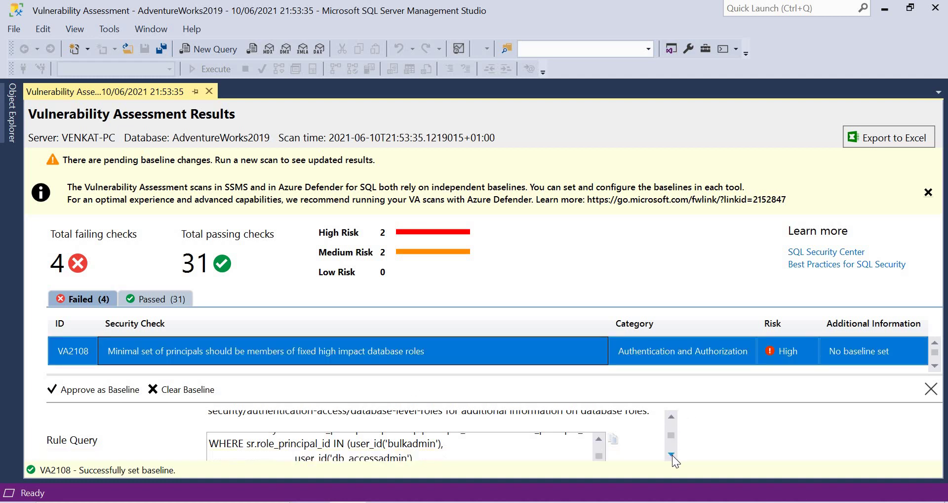
drag(672, 455, 672, 455)
scroll(935, 365, down, 2)
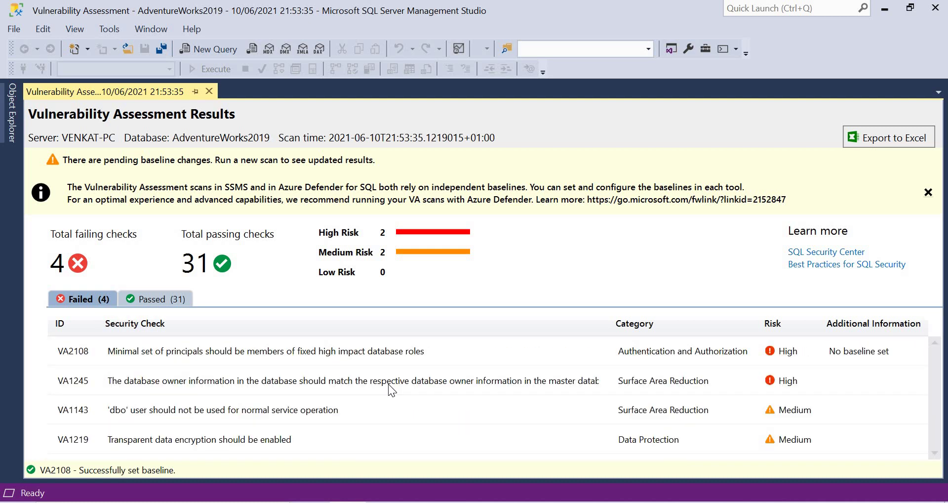
Open the failed check VA1245 and examine its remediation advice, highlighting the ALTER AUTHORIZATION text
click(389, 383)
drag(674, 458, 674, 458)
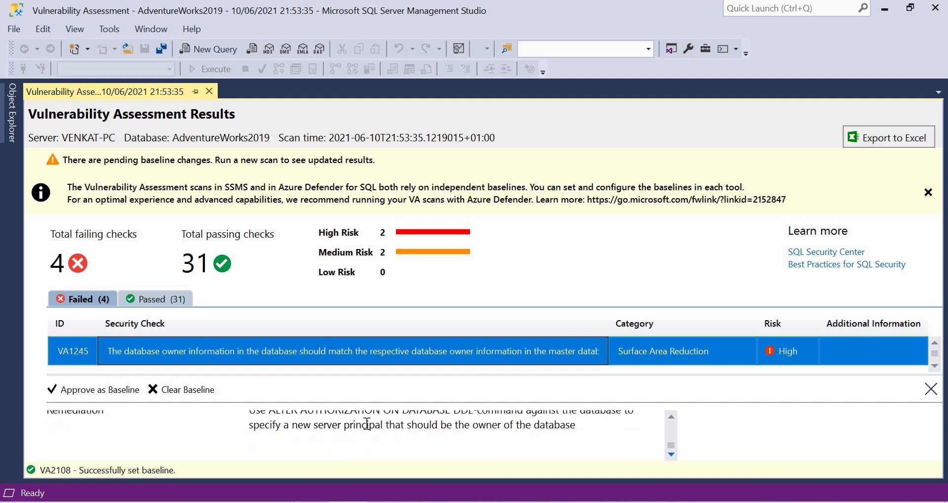
click(633, 440)
drag(672, 417, 672, 416)
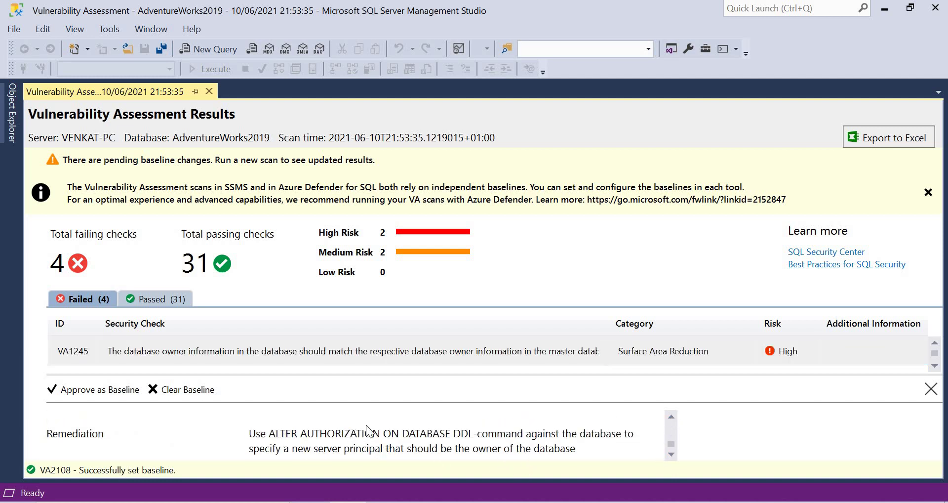
drag(260, 434, 255, 434)
triple_click(534, 448)
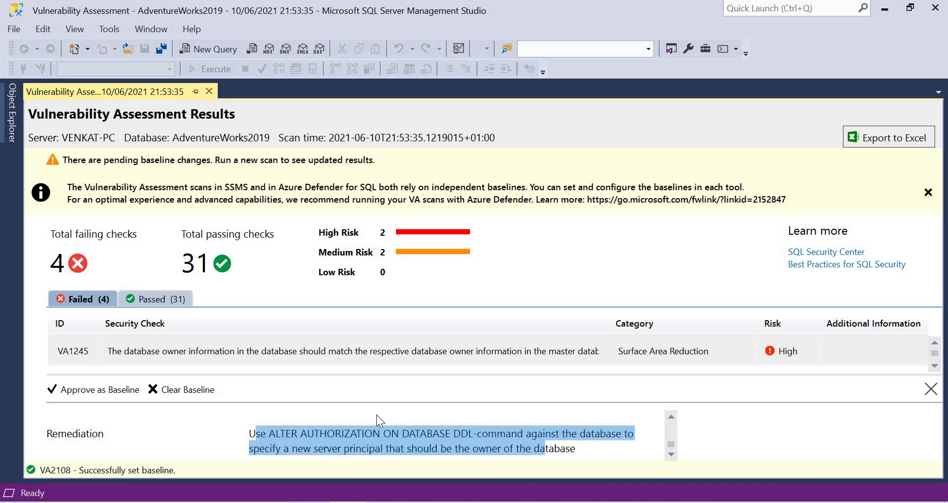
click(354, 420)
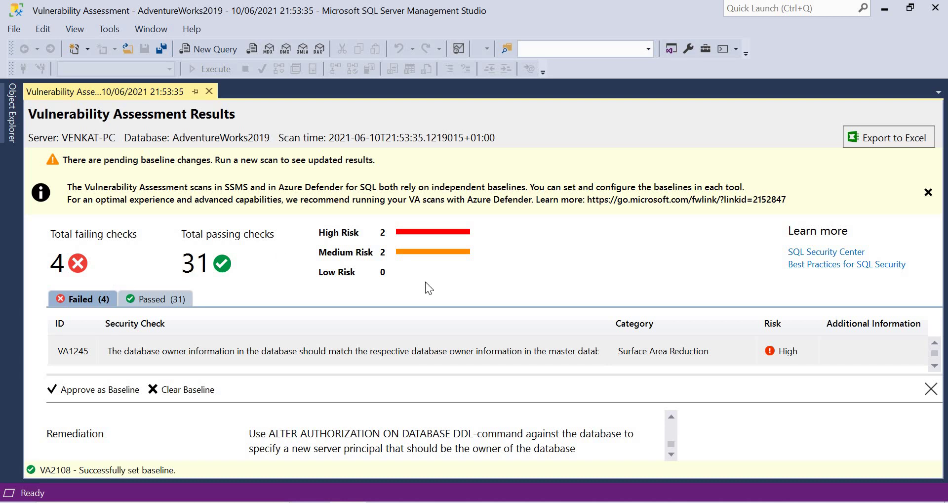
Run a new vulnerability assessment scan on the AdventureWorks2019 database, keeping the default report location
click(14, 120)
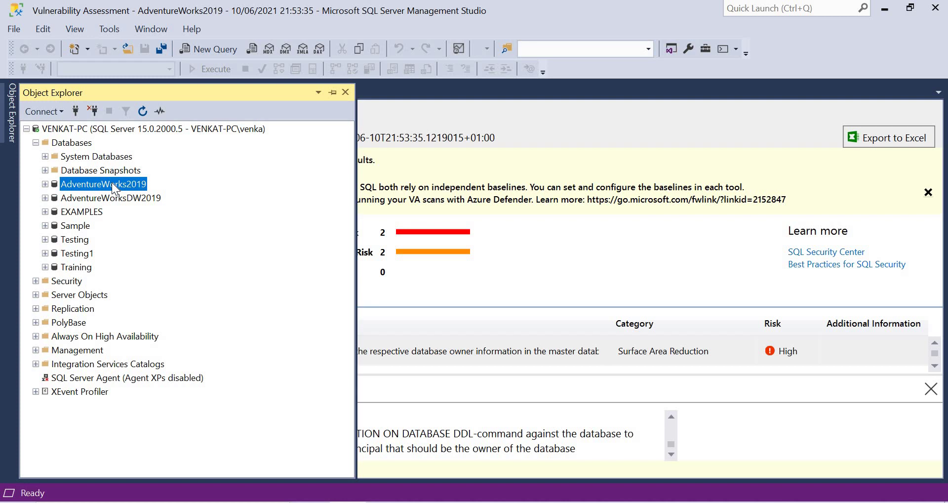
right_click(112, 182)
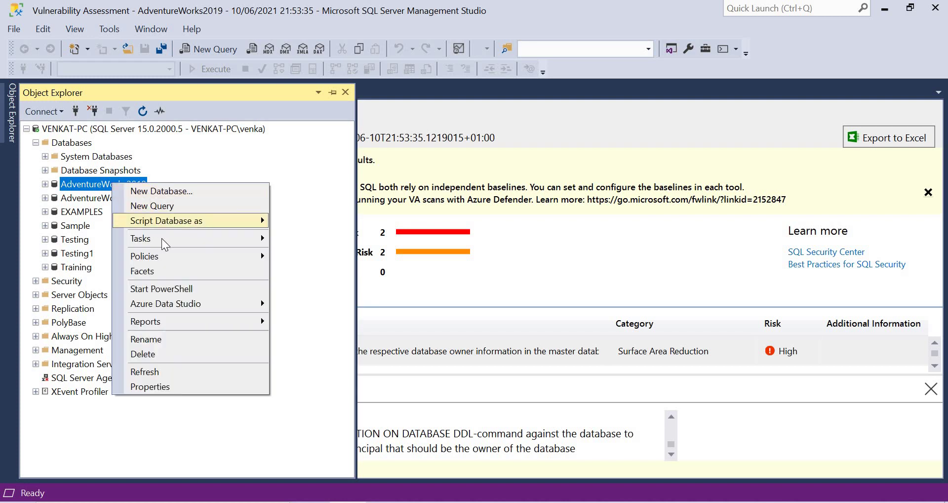
mouse_move(161, 238)
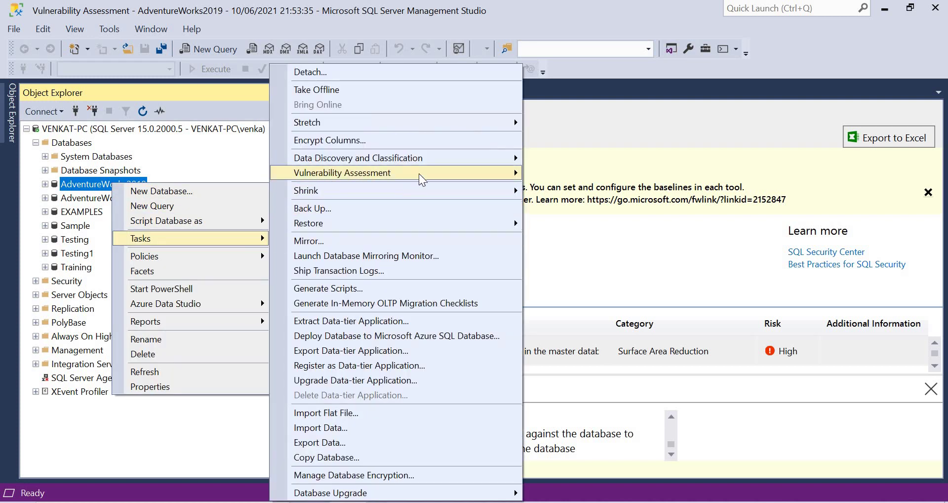
mouse_move(480, 178)
click(568, 176)
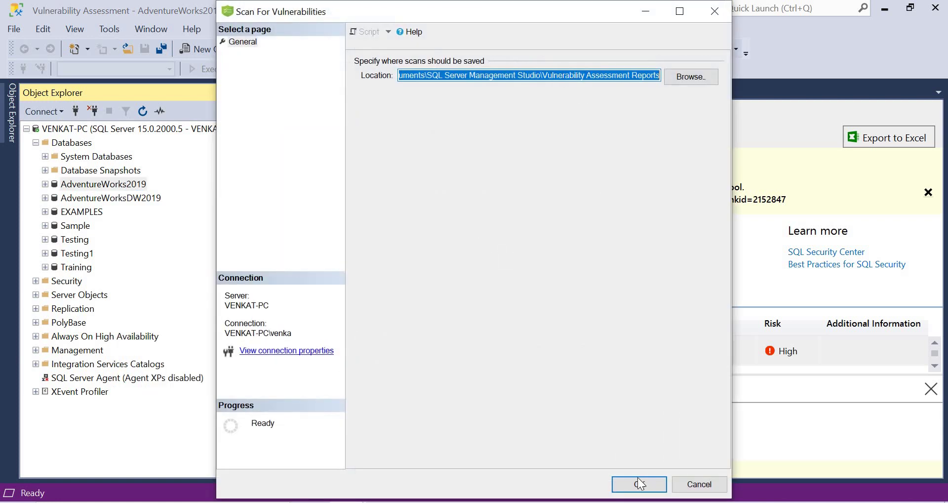
key(Return)
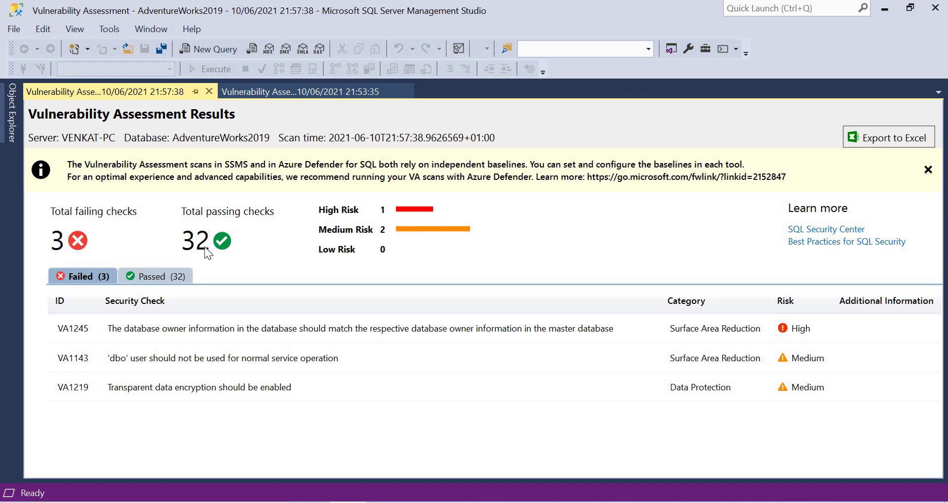
Examine VA2108 among the new scan's passed checks, including its status and remediation, and return to the failed checks
click(162, 276)
click(137, 330)
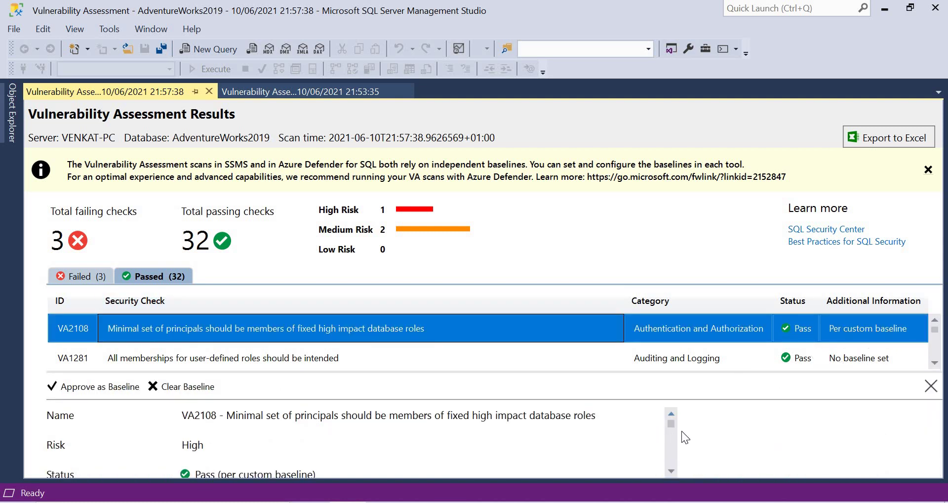
scroll(677, 455, down, 10)
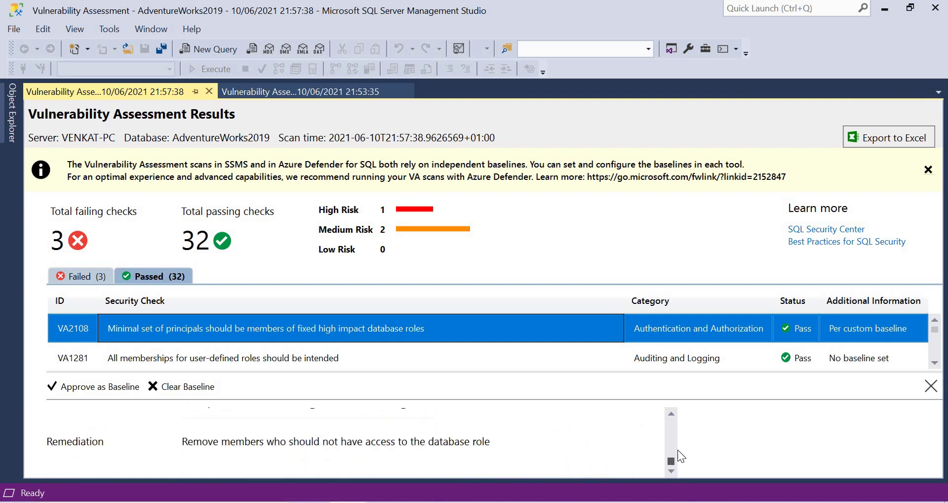
scroll(676, 411, up, 10)
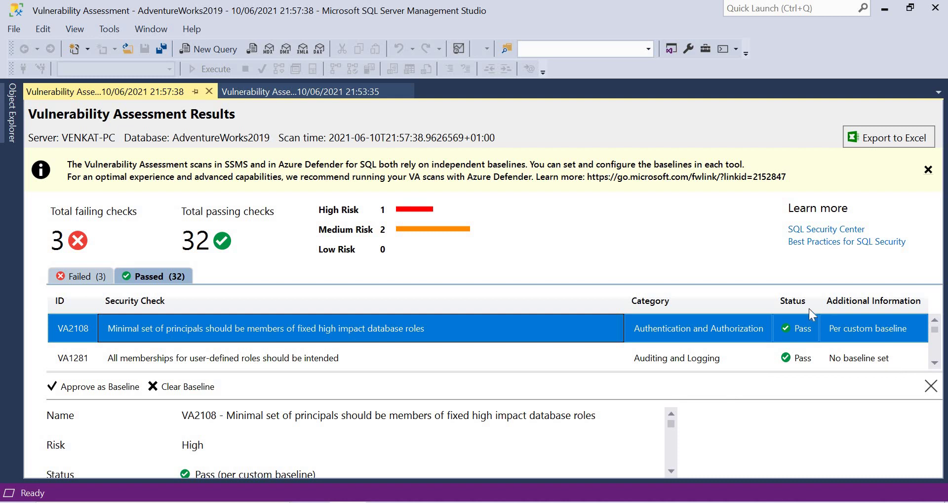
click(79, 274)
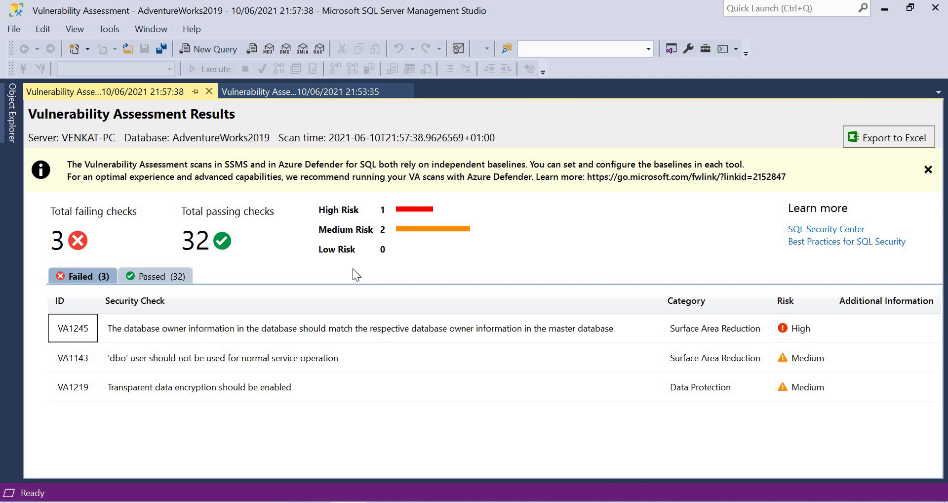
Switch to the PowerPoint slide show about vulnerability assessment for SQL Server
click(318, 501)
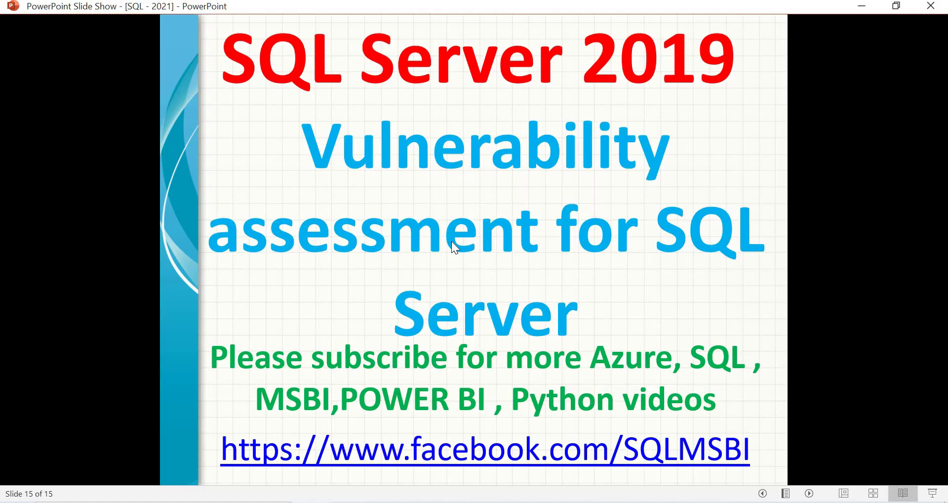